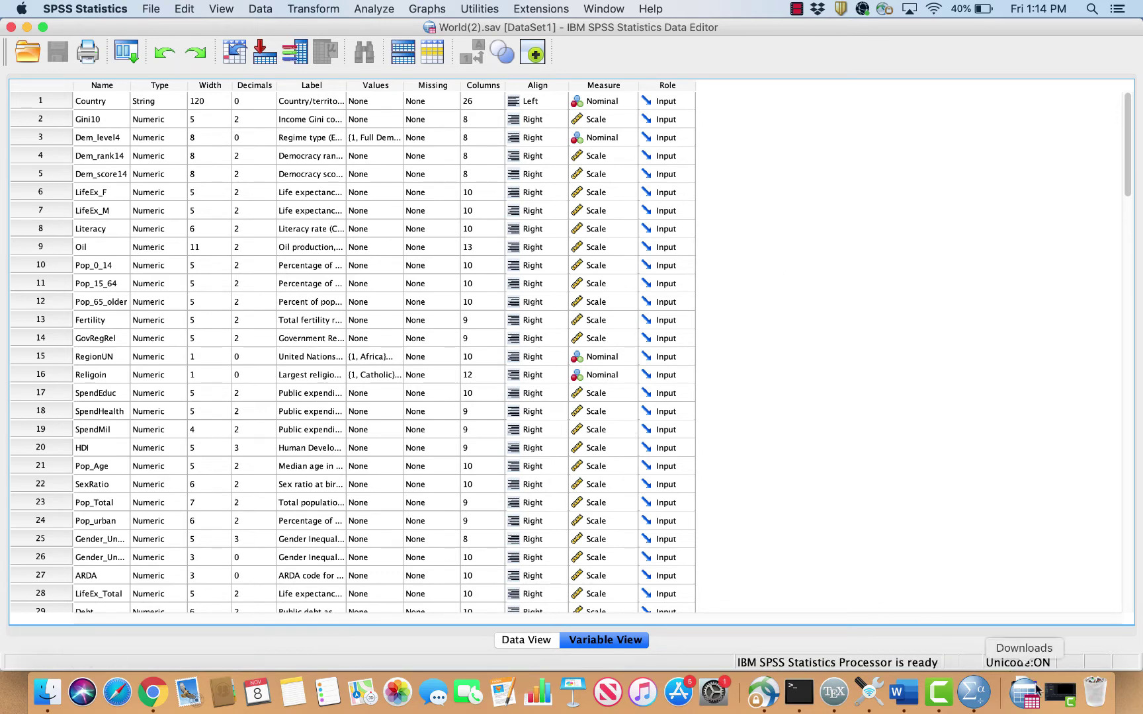
Step: Switch to the Module 11 lab handout in Word and select the two decision-rule paragraphs for review
click(904, 693)
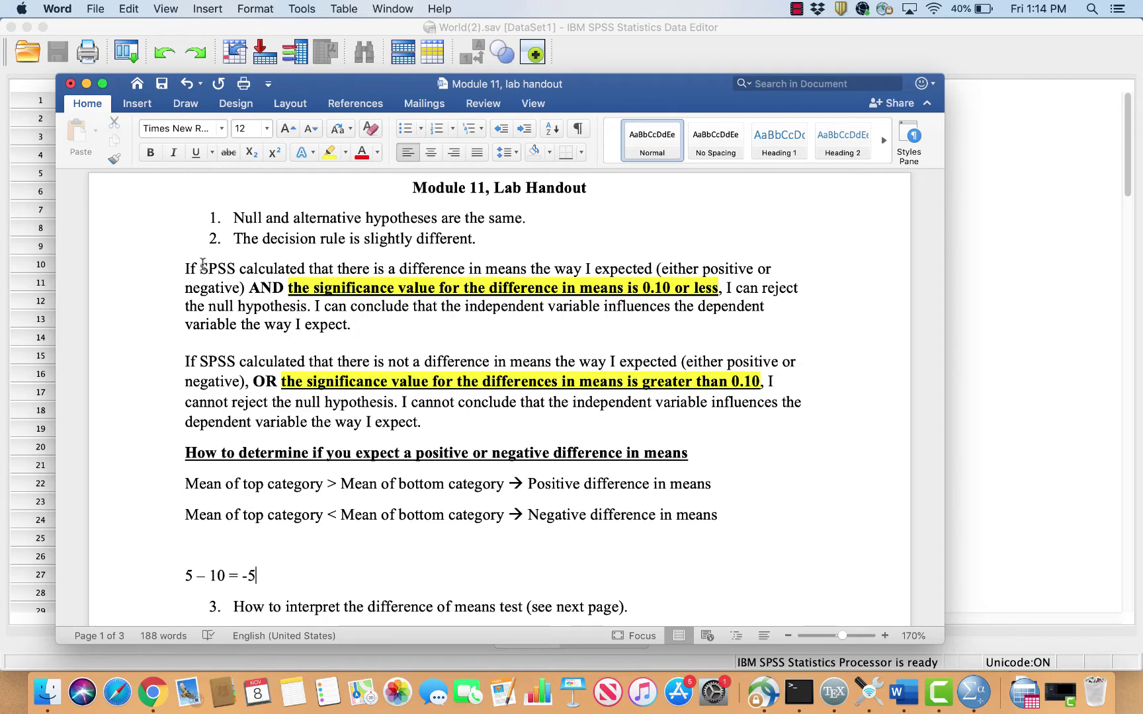
drag(185, 265, 425, 426)
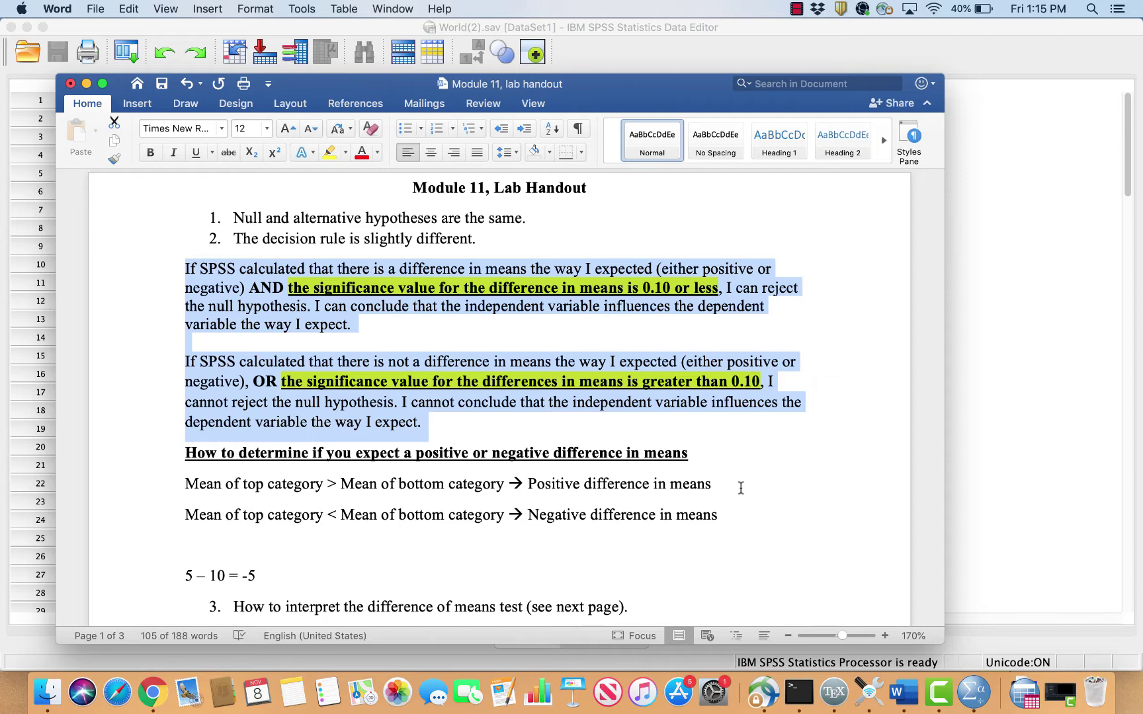
Step: Return to the SPSS data editor and start an Independent-Samples T Test with Debt as the test variable
click(1030, 391)
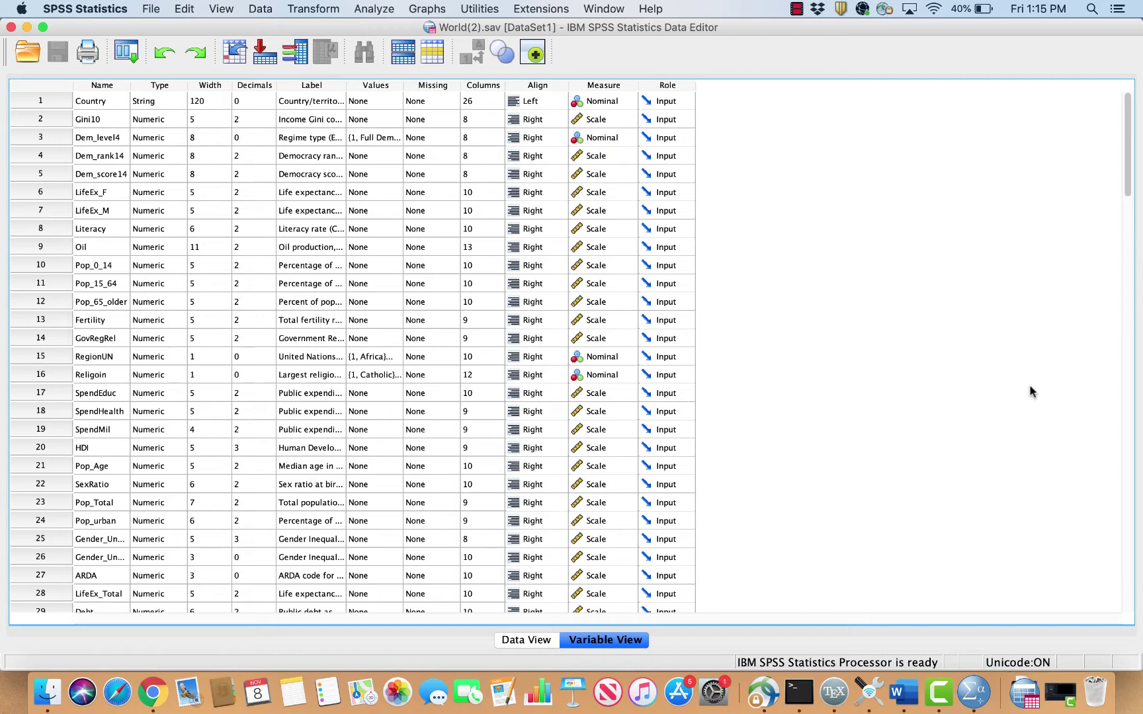
click(368, 9)
mouse_move(405, 91)
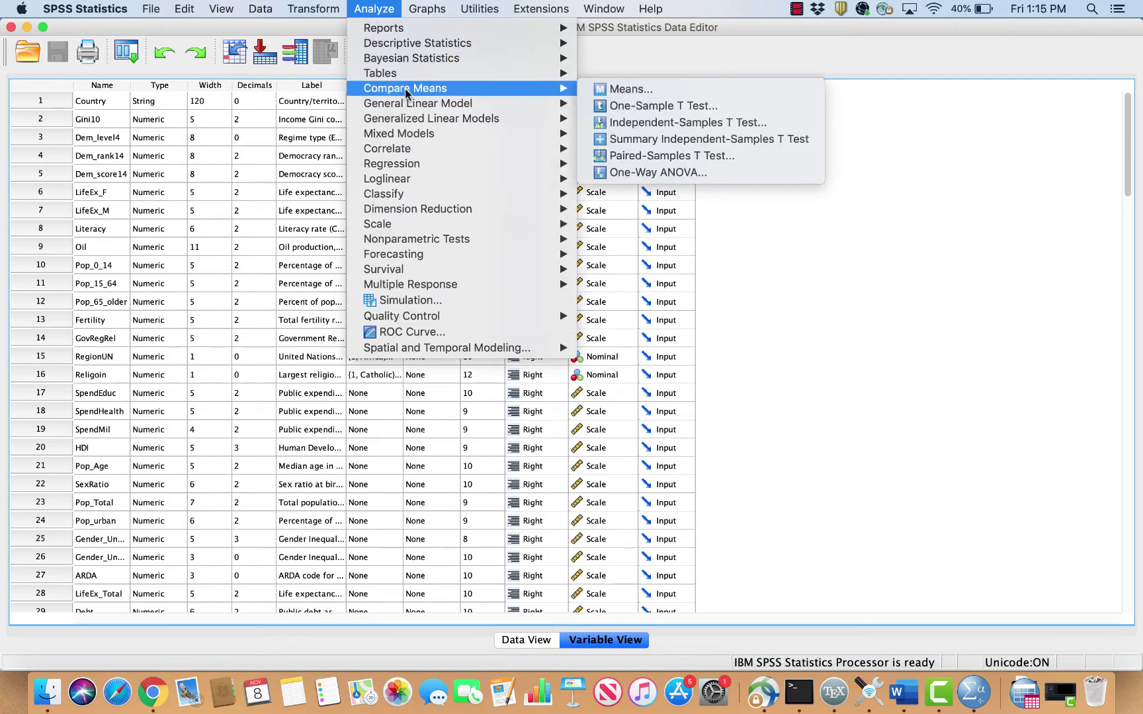
click(634, 122)
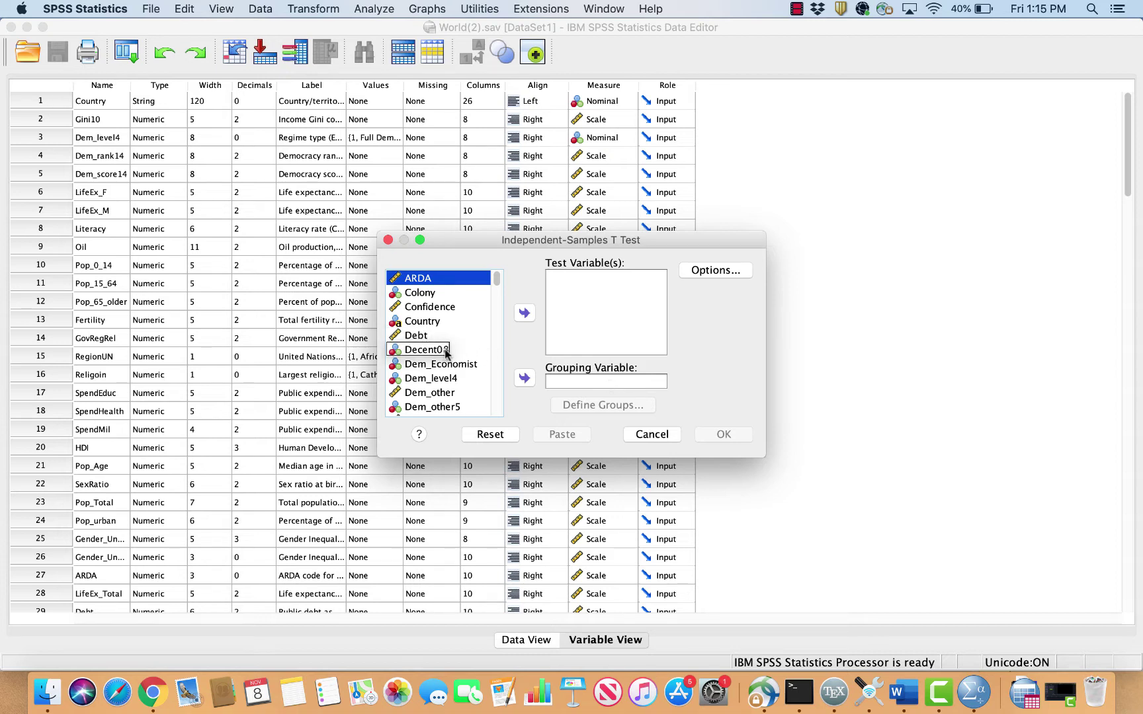
click(418, 336)
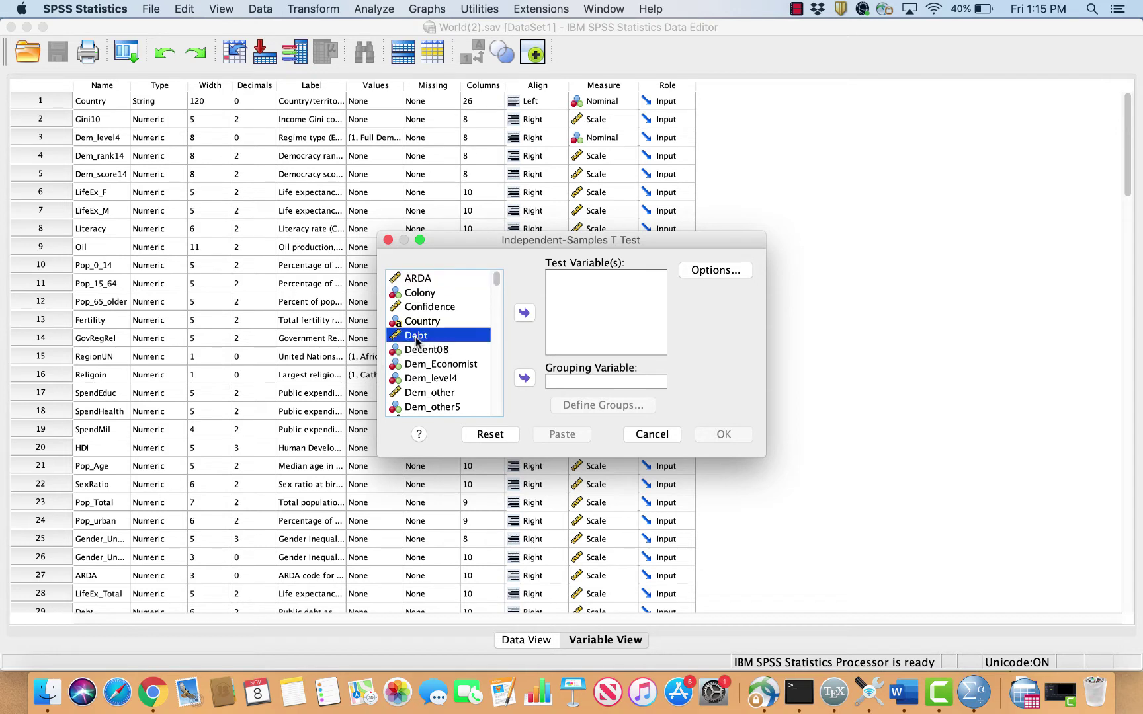
click(527, 315)
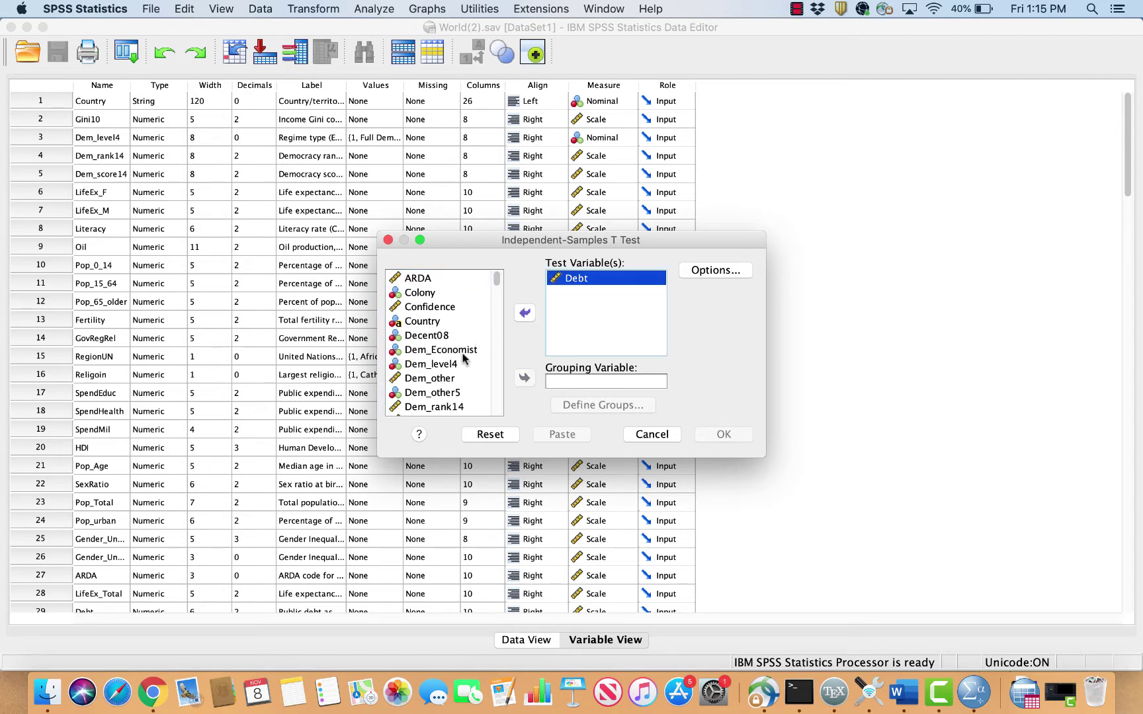
Step: Assign Oil as the grouping variable of the t test
scroll(449, 378, down, 7)
drag(453, 375, 452, 379)
scroll(452, 379, down, 8)
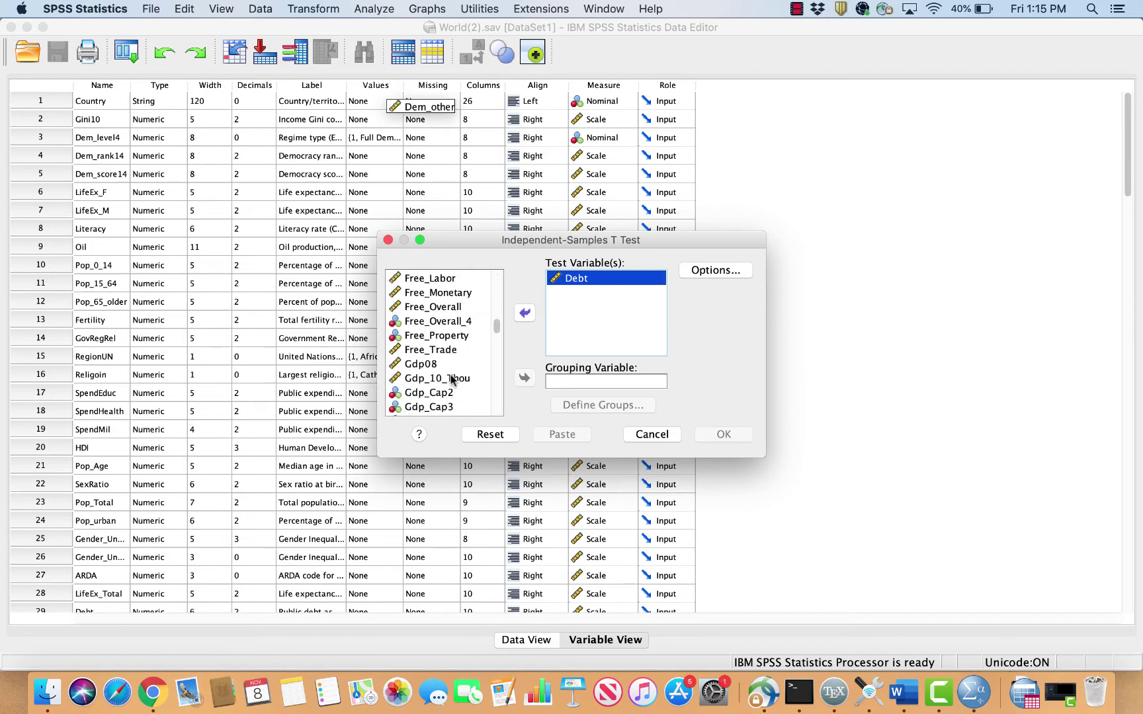
scroll(452, 379, down, 8)
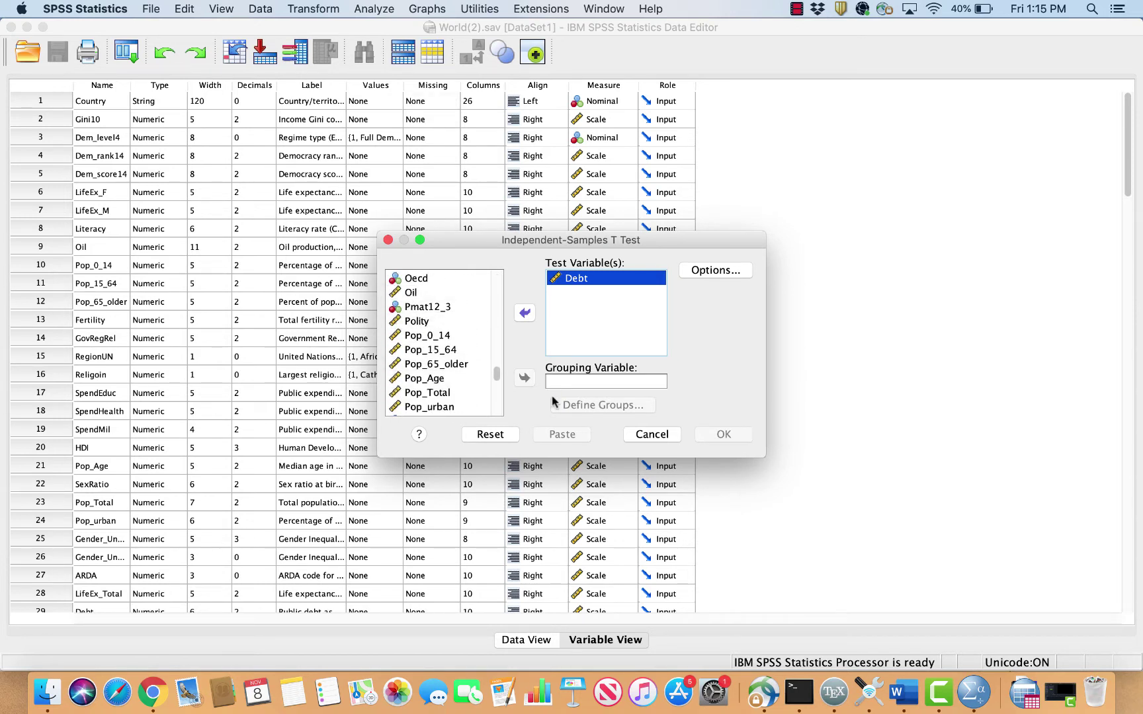
click(410, 295)
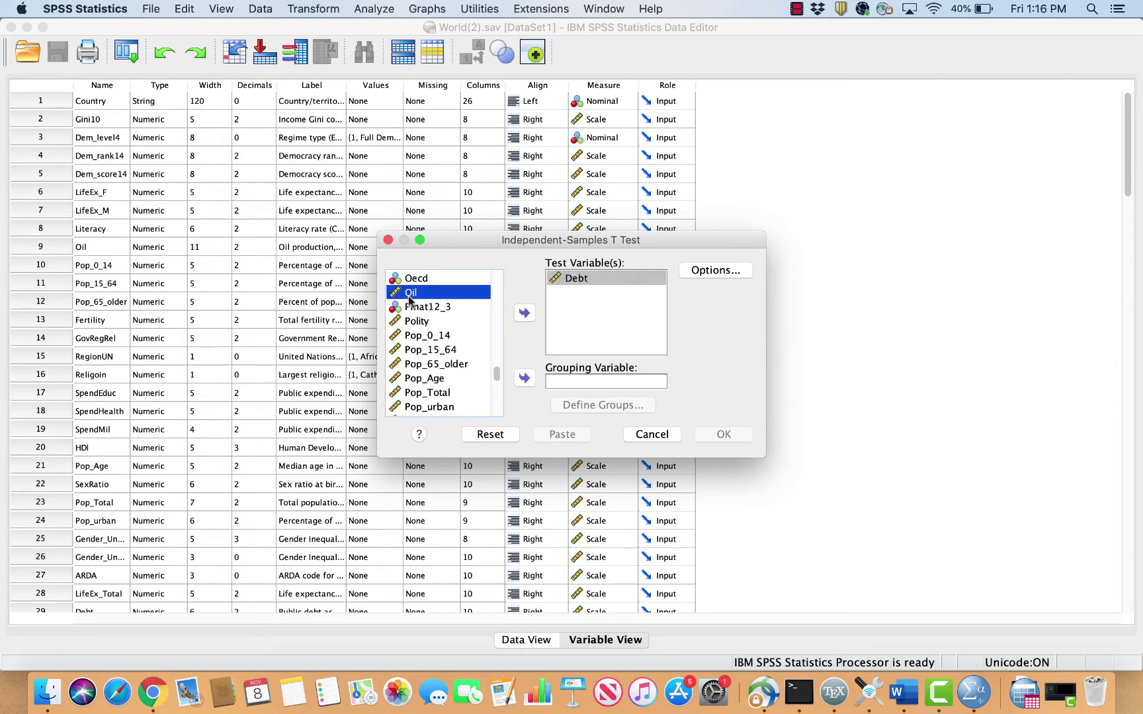
click(525, 378)
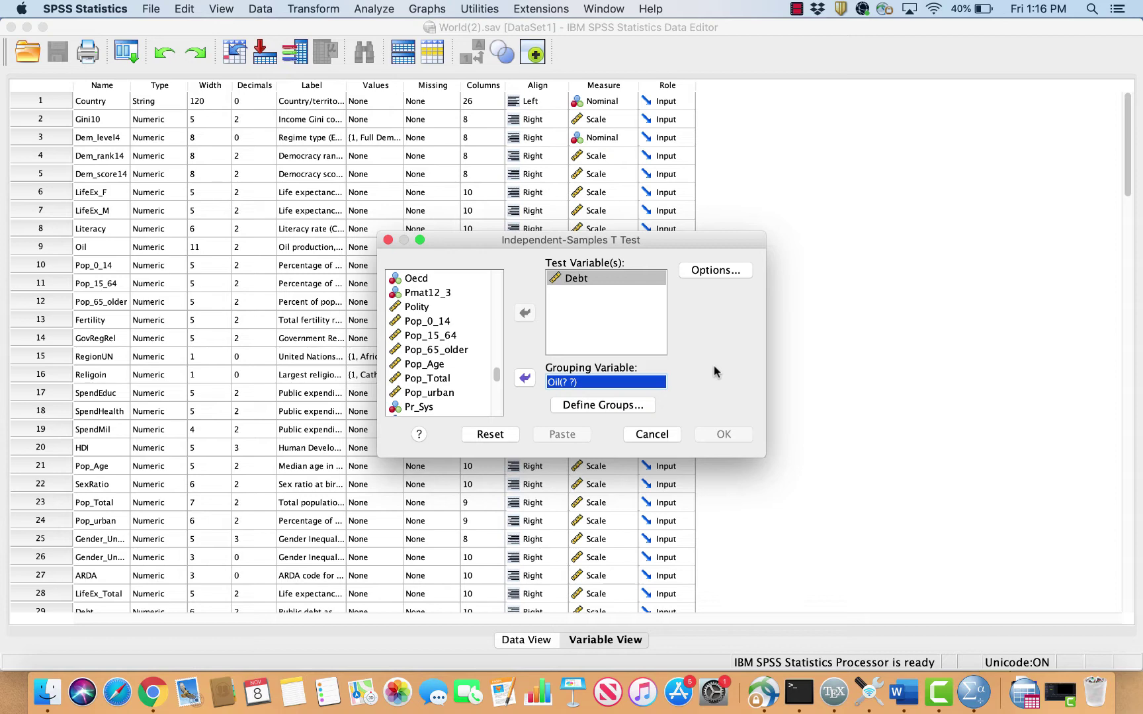
Step: Define the Oil groups by a cut point of 1000000 and run the t test
click(637, 407)
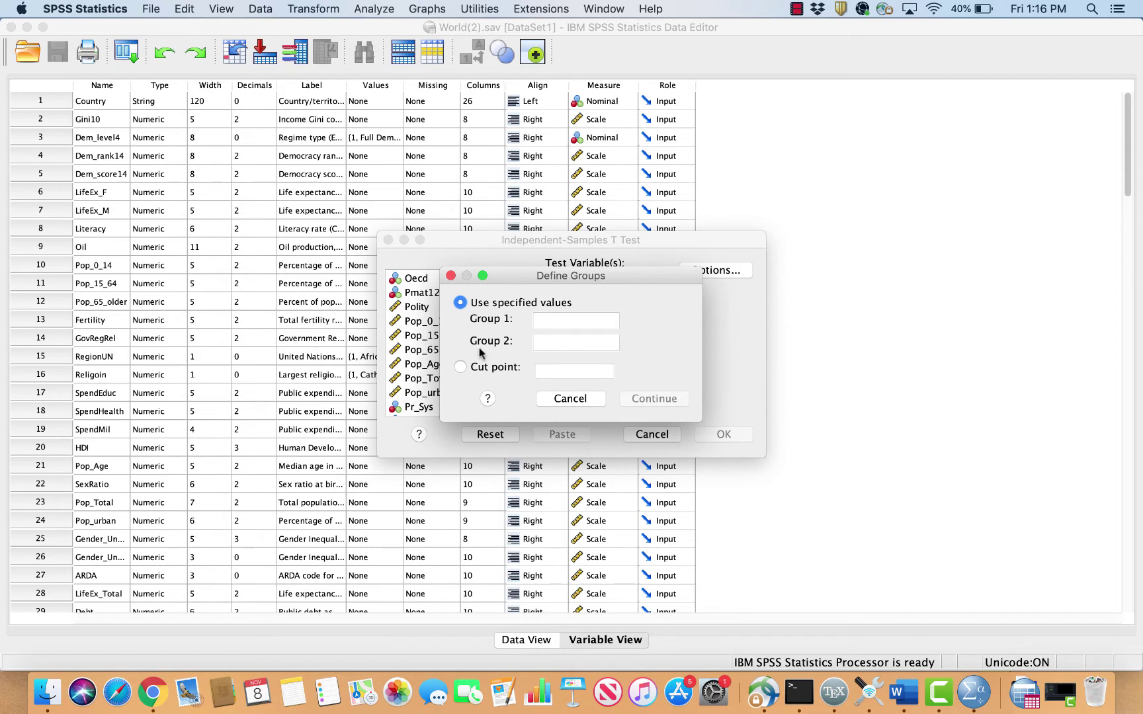
click(485, 372)
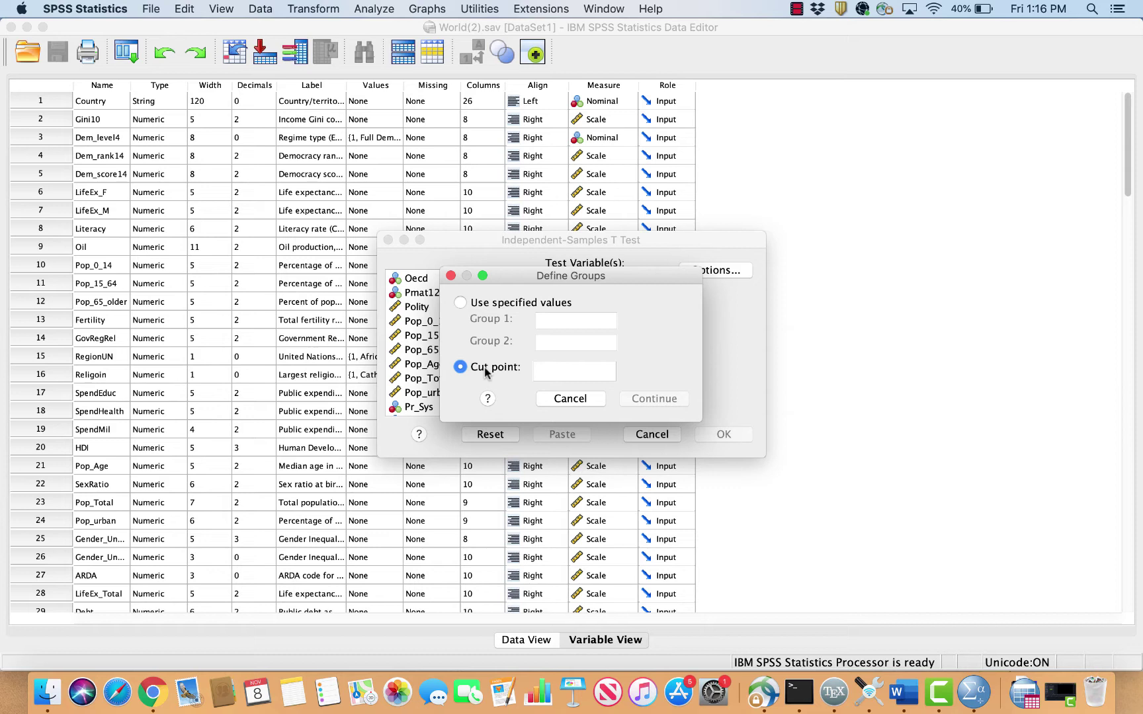
click(551, 371)
text(1000)
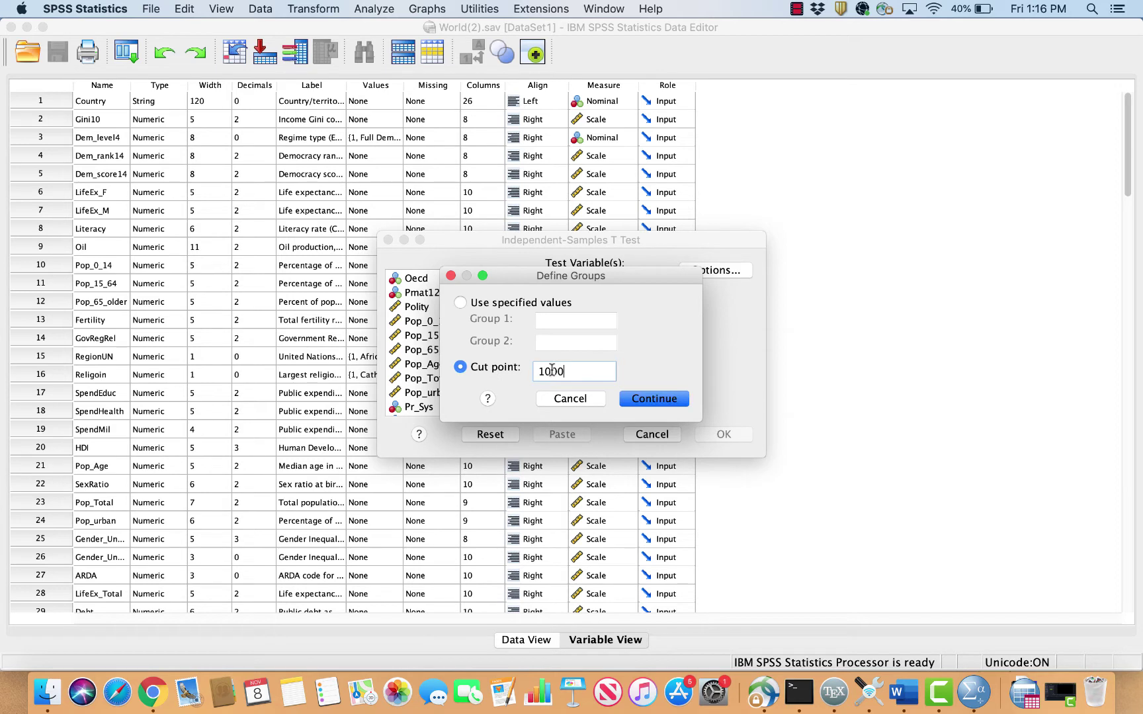
text(000)
click(678, 399)
click(724, 434)
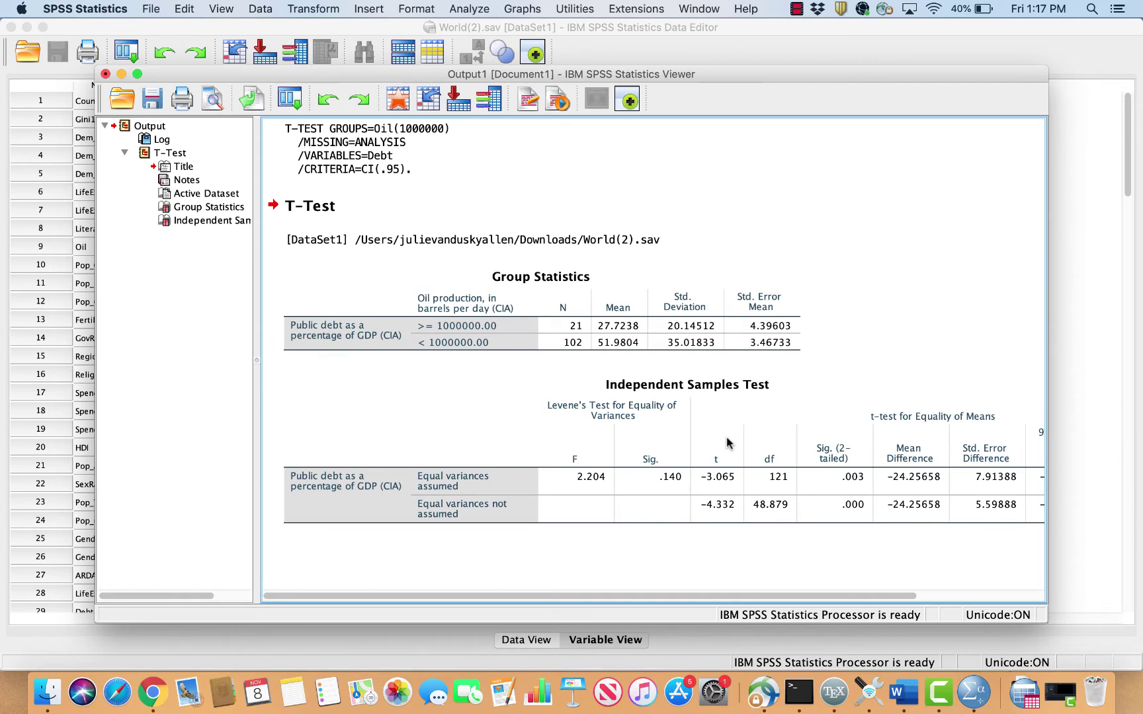
Step: Examine the Group Statistics and Independent Samples Test tables in the t-test output
click(674, 334)
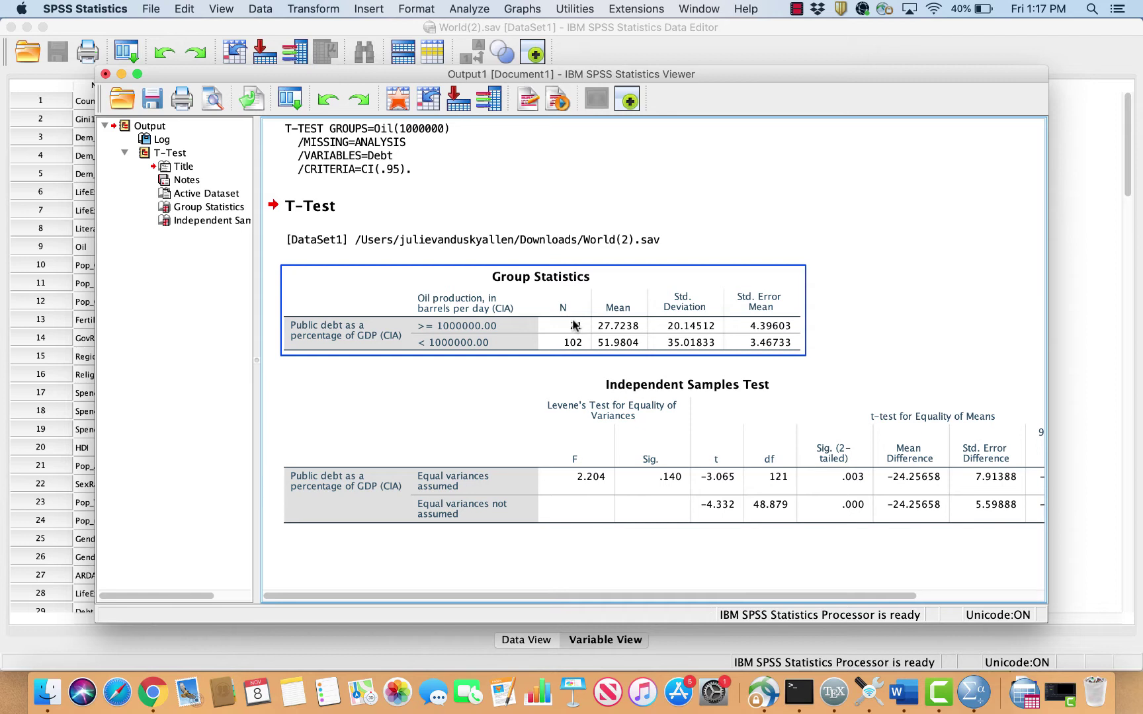
click(337, 413)
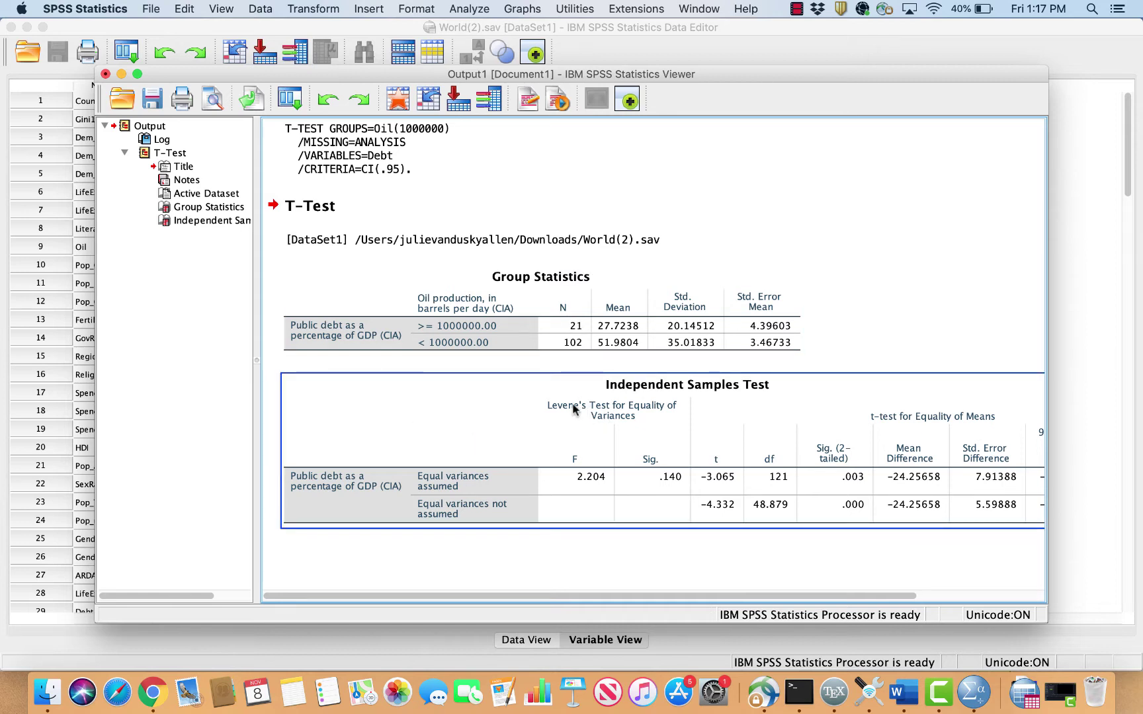
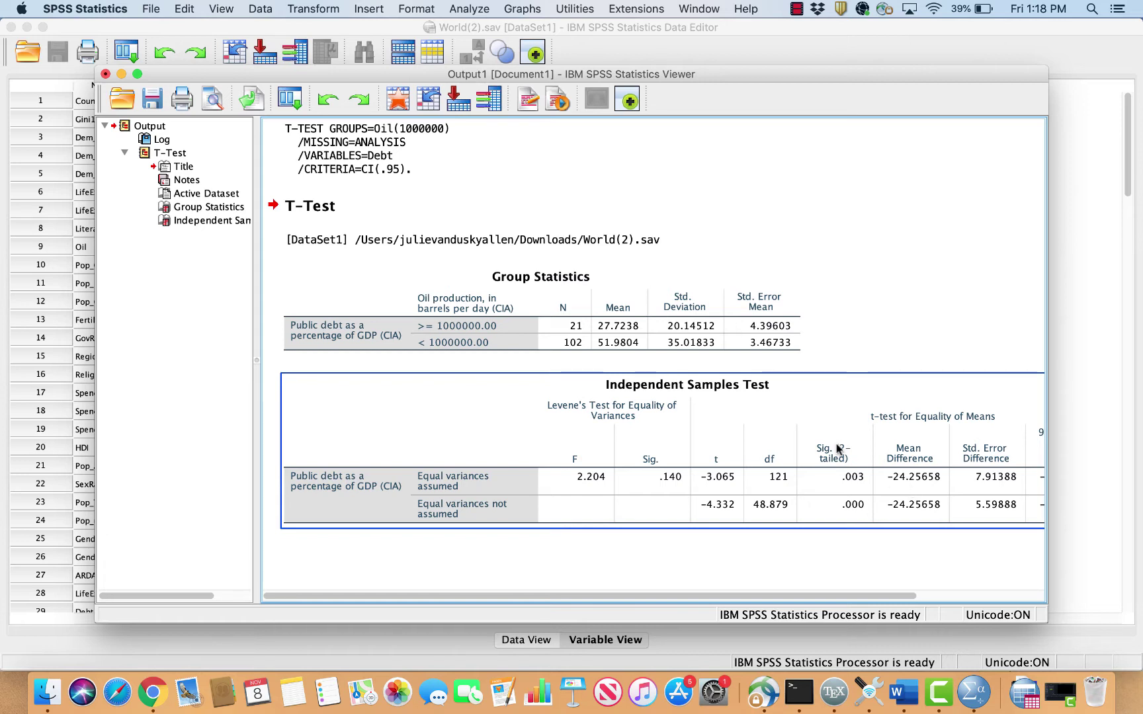
click(625, 309)
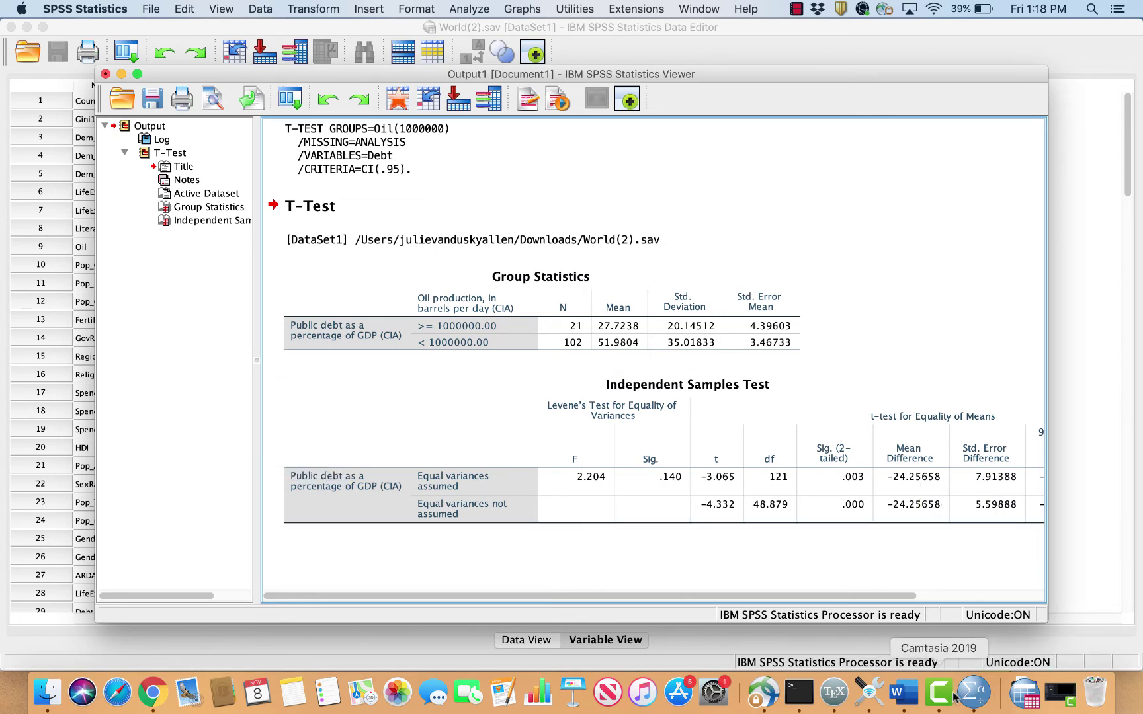
Step: Switch to the Word handout and select the section on expecting a positive or negative difference in means
click(904, 693)
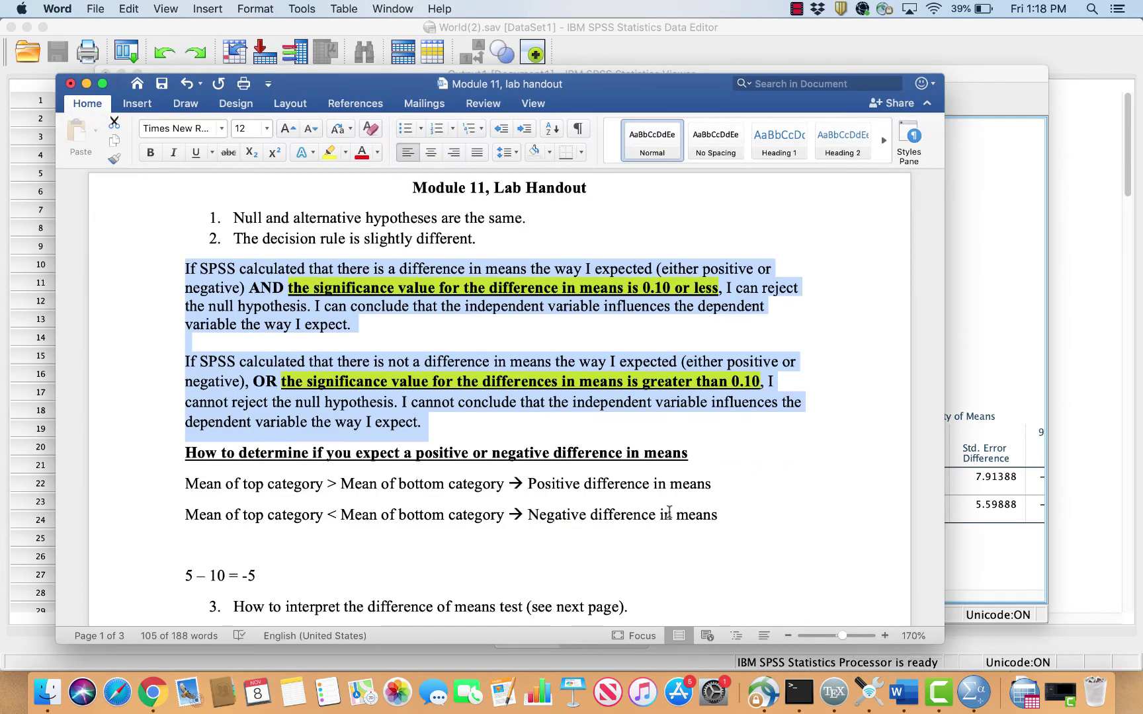
click(669, 513)
drag(731, 516, 193, 470)
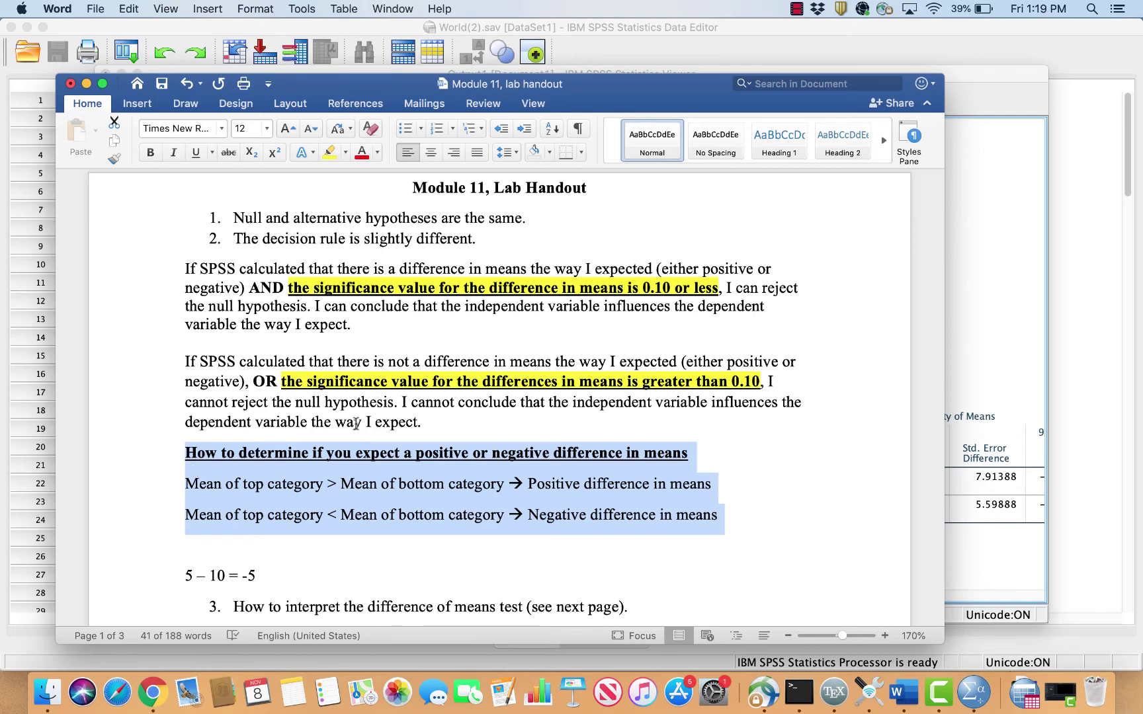
Step: Return to the SPSS output and compare the mean debt of the two oil groups with the Independent Samples Test table
click(970, 340)
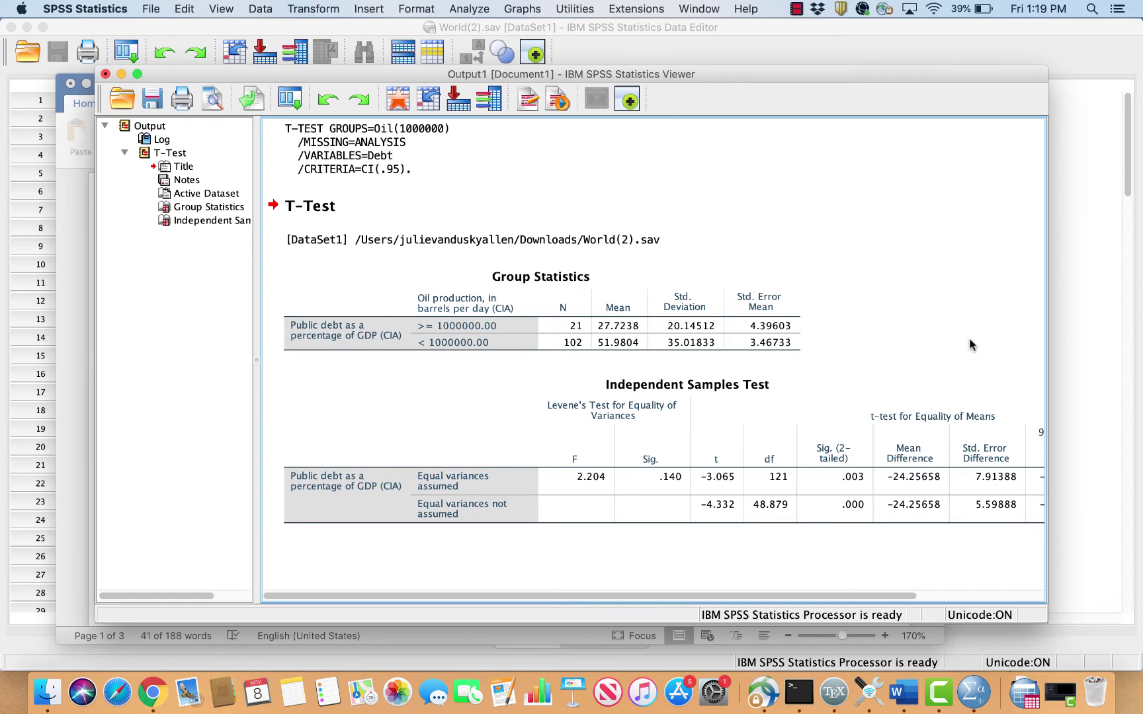
click(555, 332)
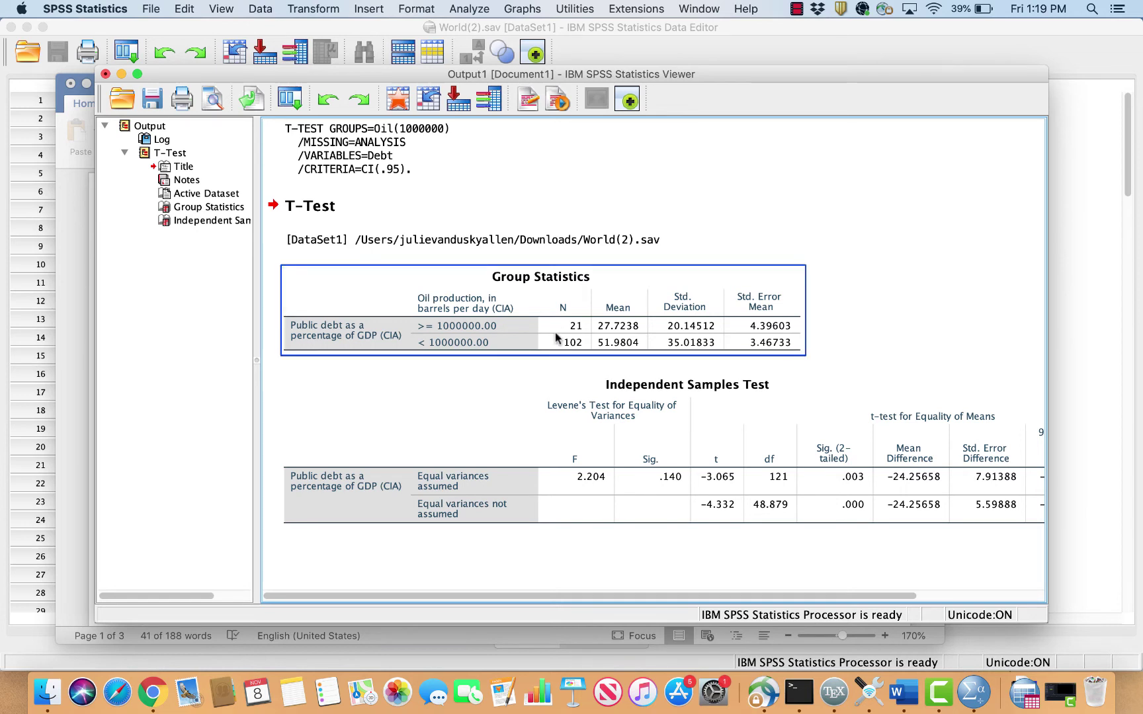
click(648, 378)
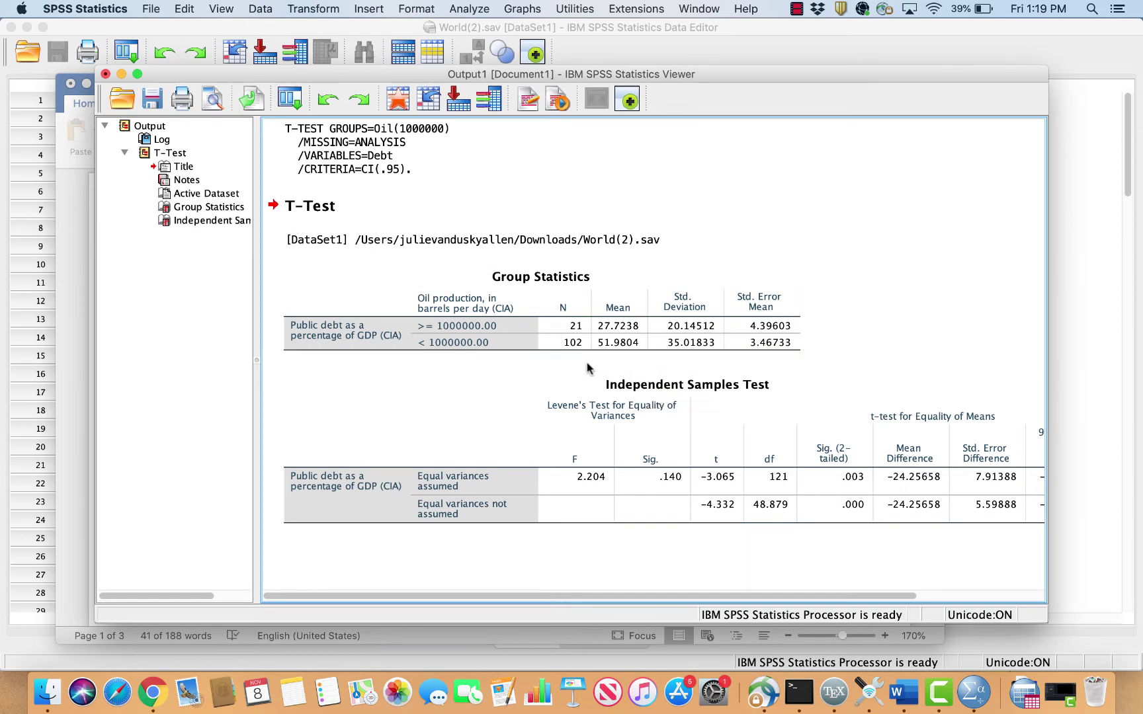
click(555, 345)
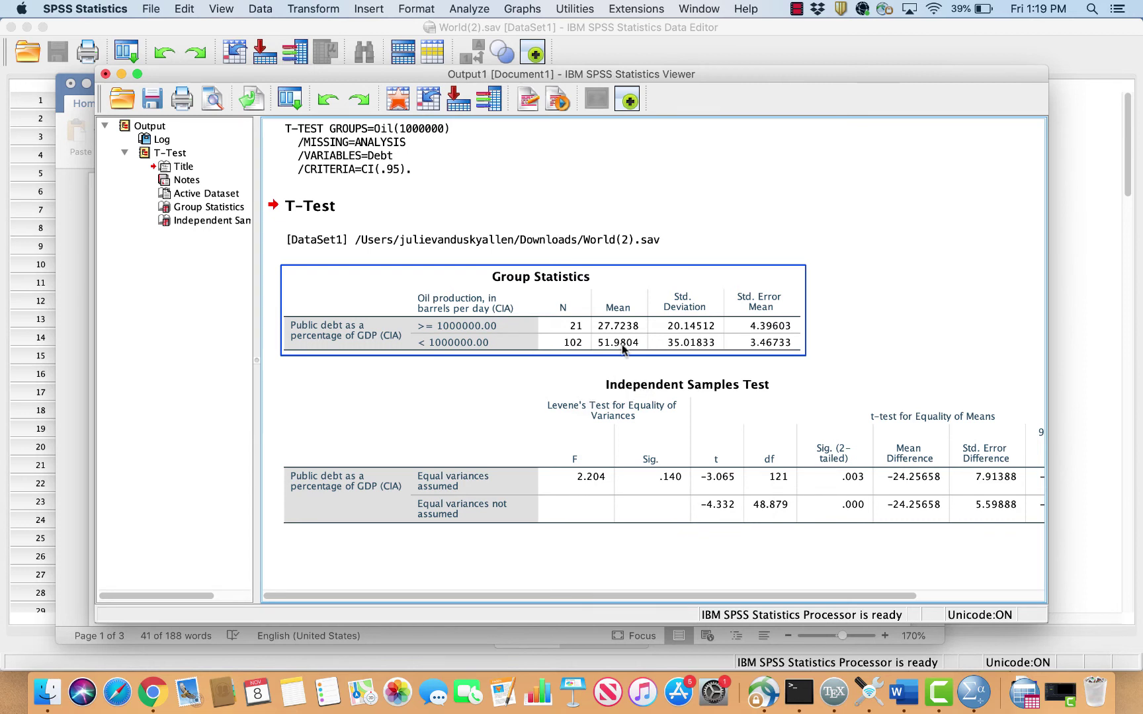
click(649, 357)
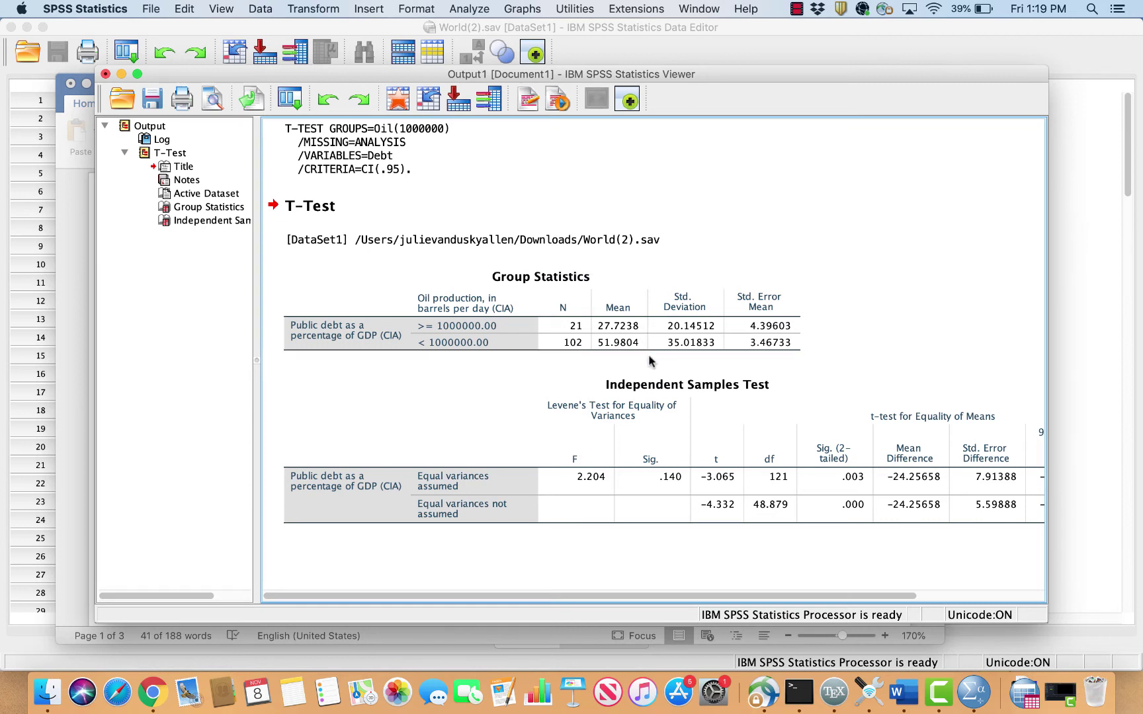
click(648, 358)
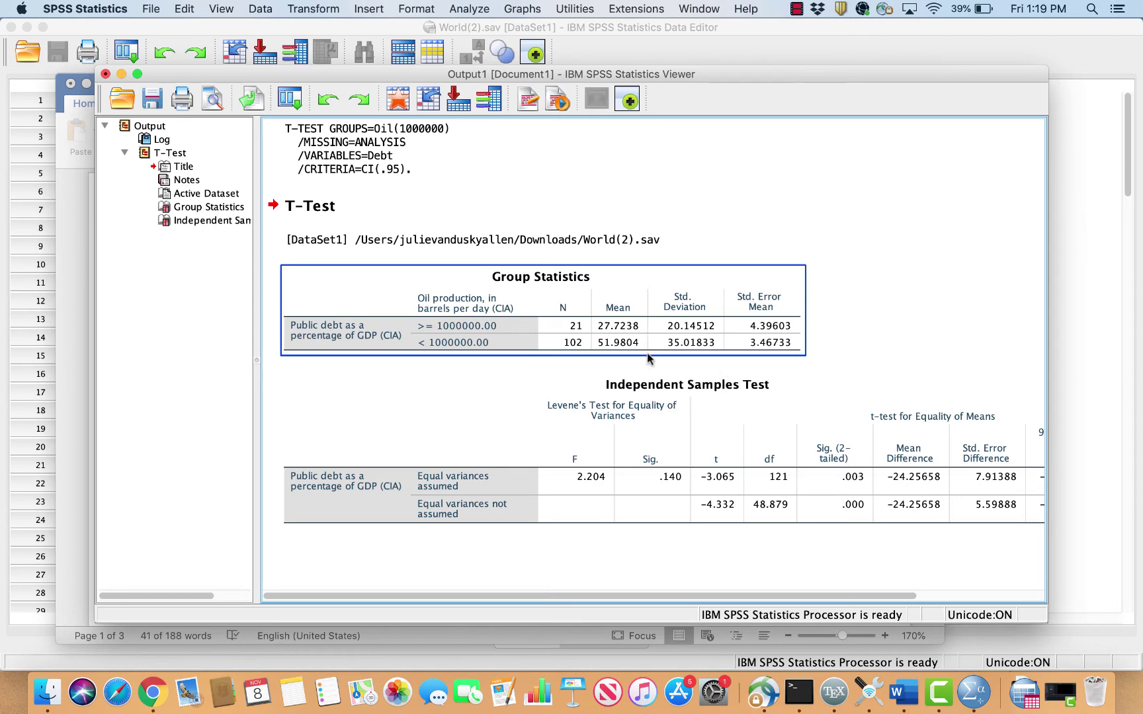
click(384, 472)
click(661, 562)
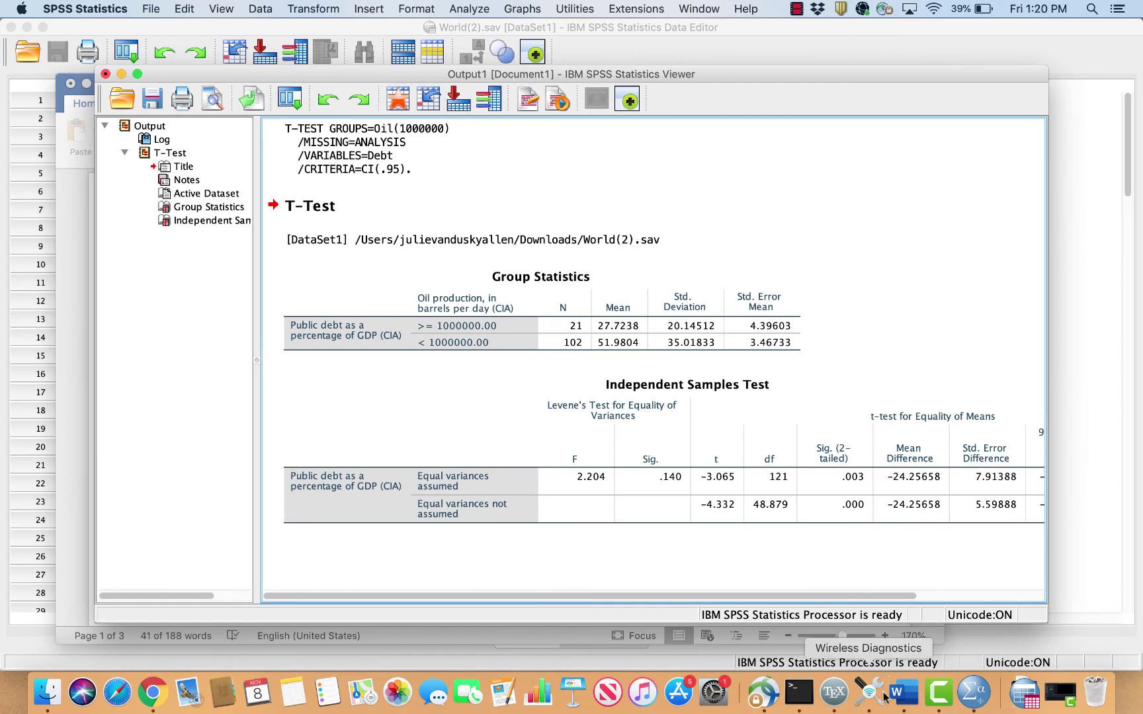
Step: Switch to the Word handout and select the 10 in the worked subtraction example to review it
click(903, 693)
click(701, 579)
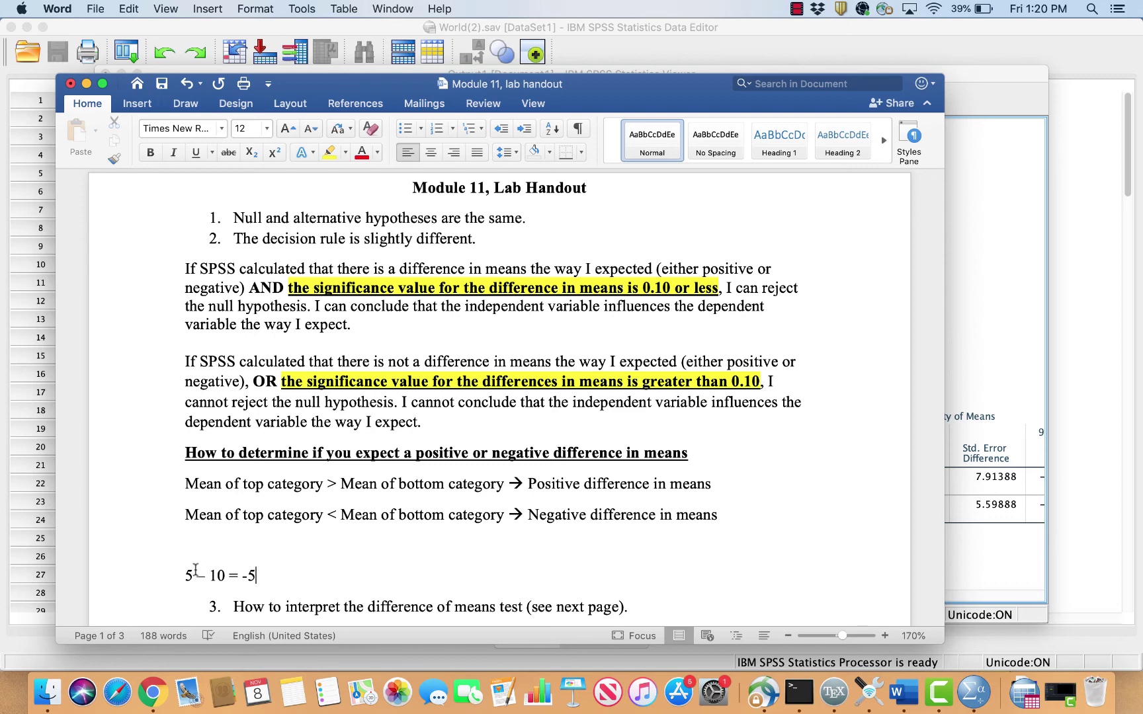
drag(225, 574, 212, 575)
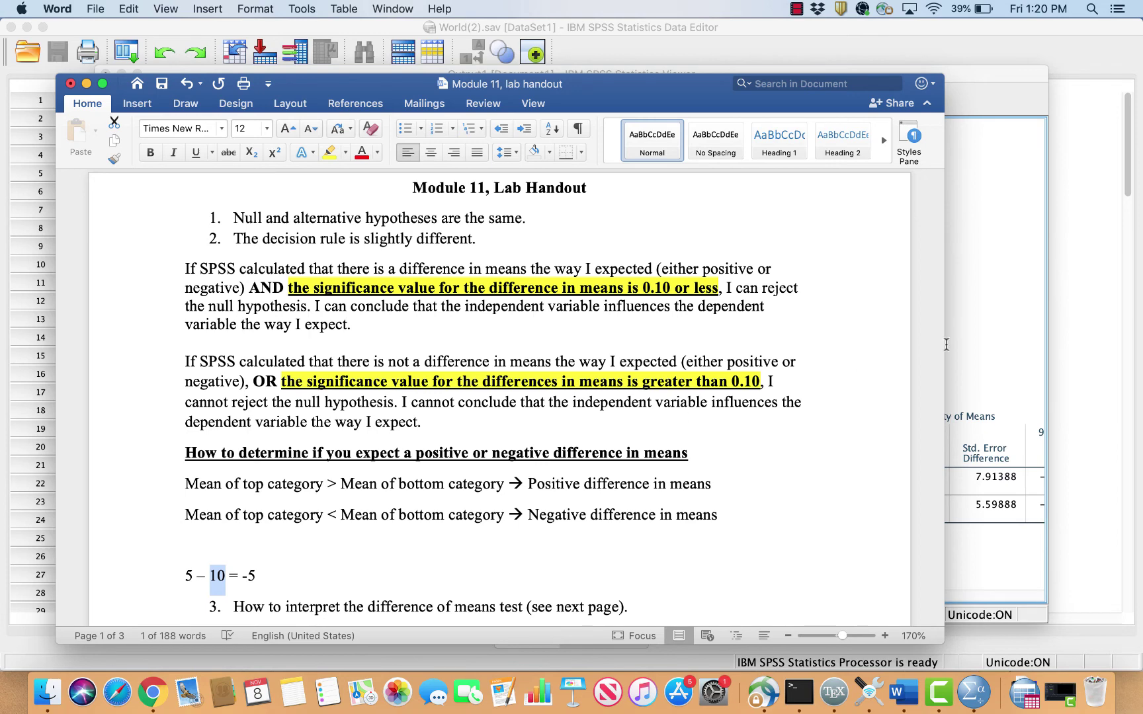
Step: Return to the SPSS output, examine the mean difference and its two-tailed significance, and dismiss the Google password notification
click(983, 327)
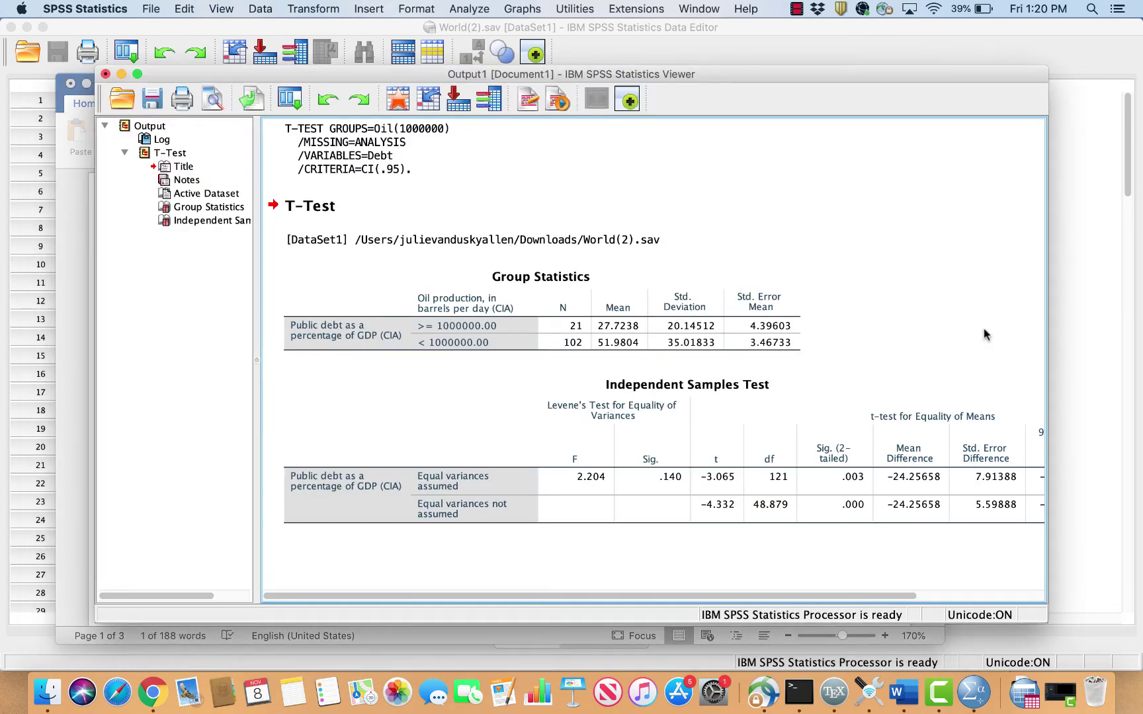
click(952, 447)
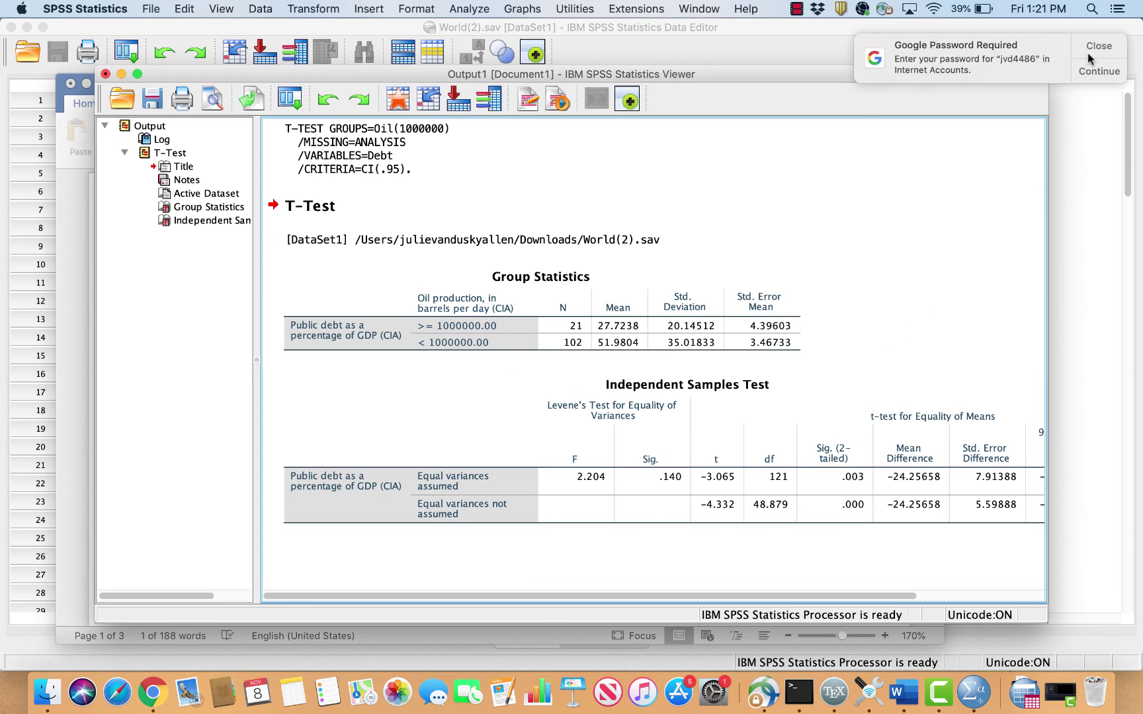
click(1090, 47)
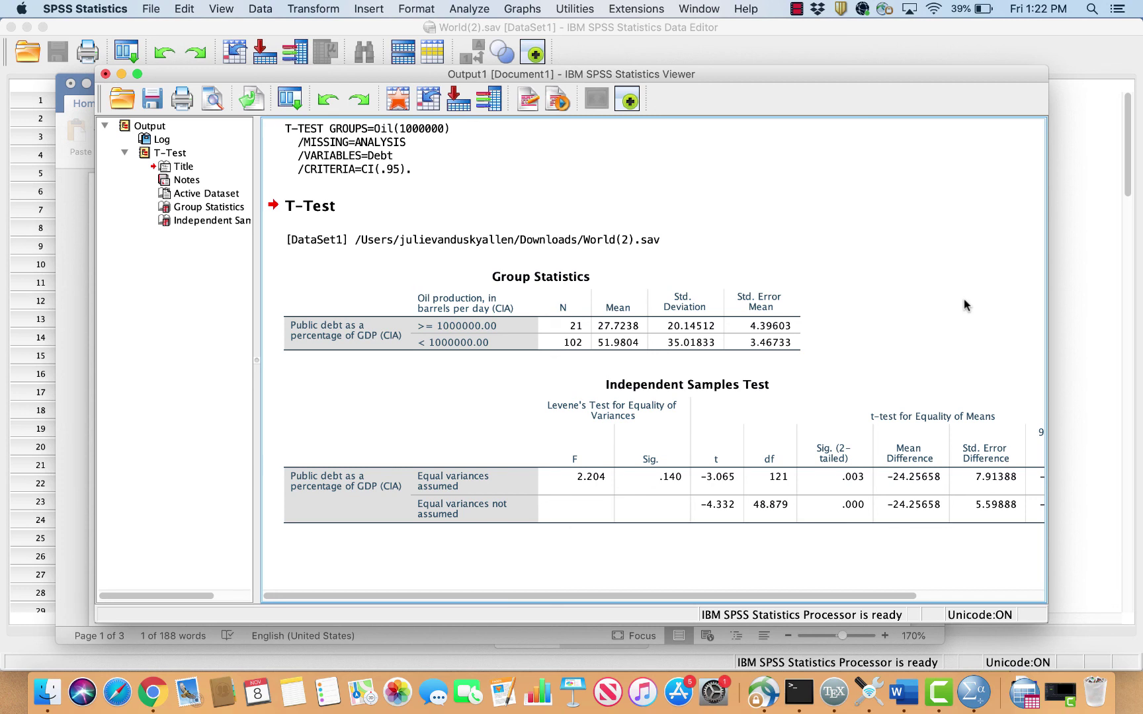
click(934, 488)
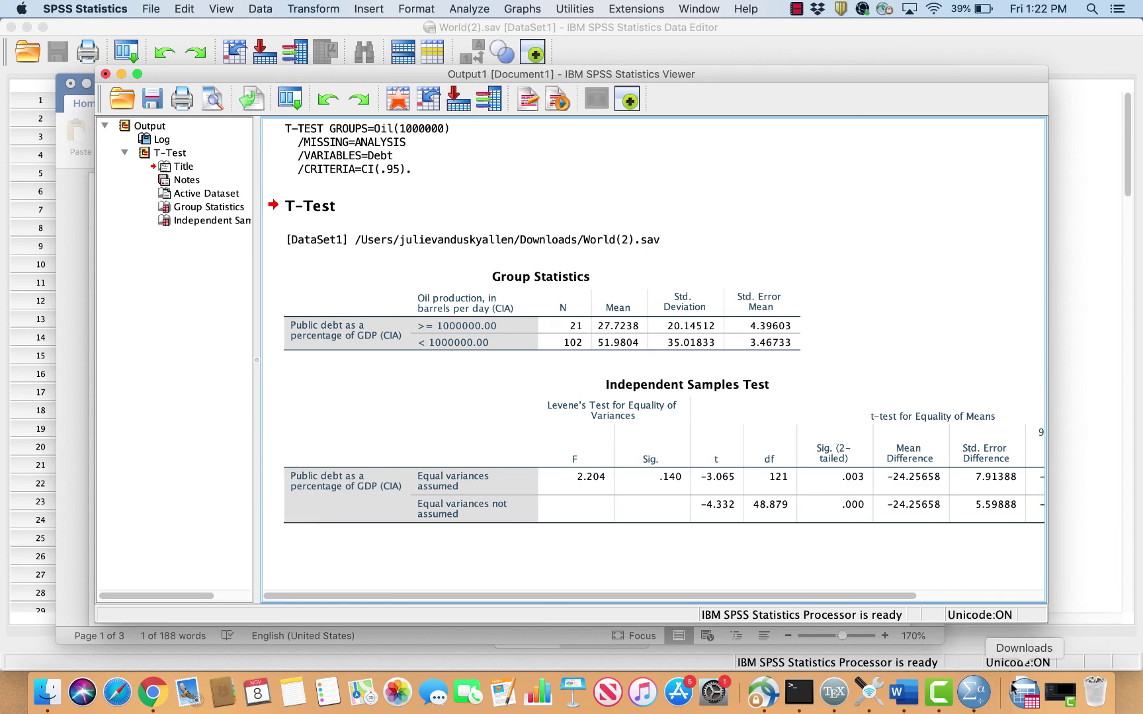
click(957, 700)
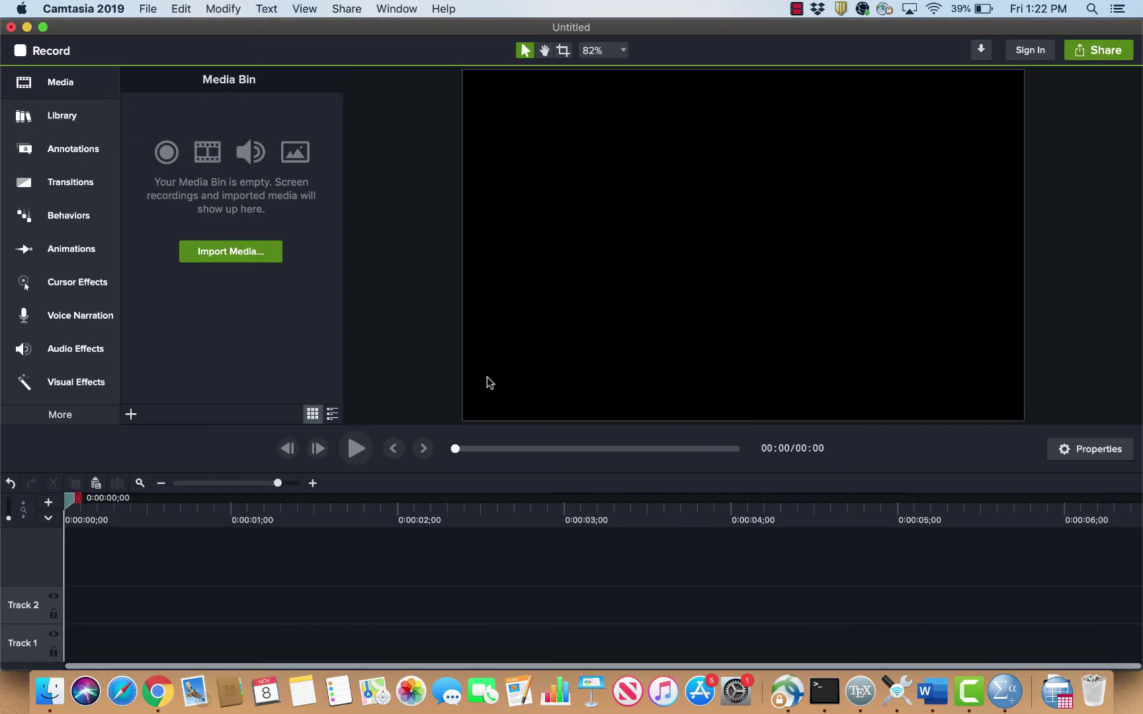